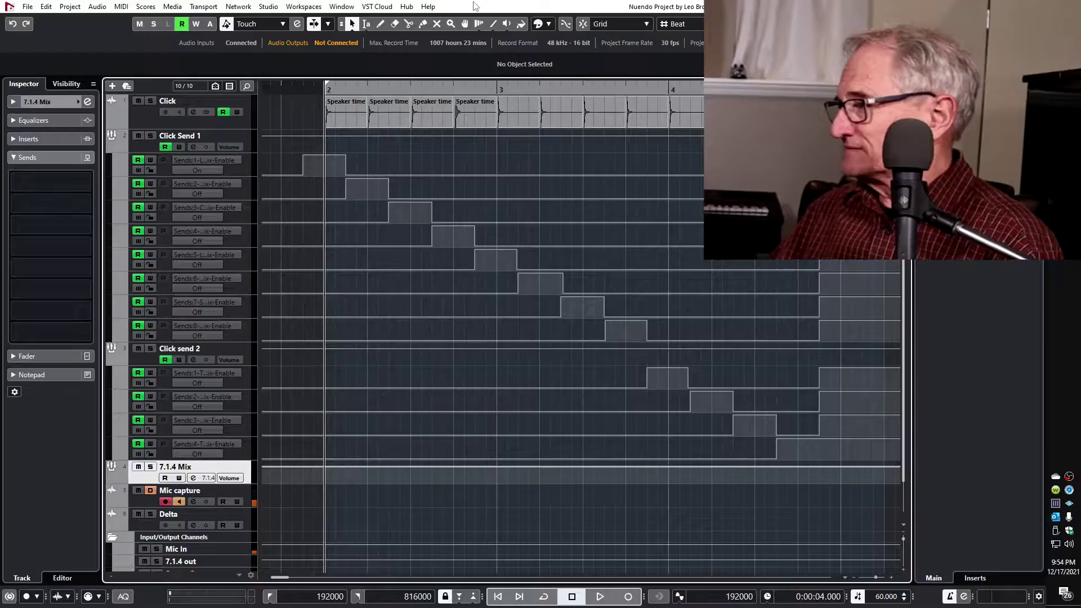
Record the click sequence of all speakers through the microphone onto the Mic capture track, then stop the transport.
key("space")
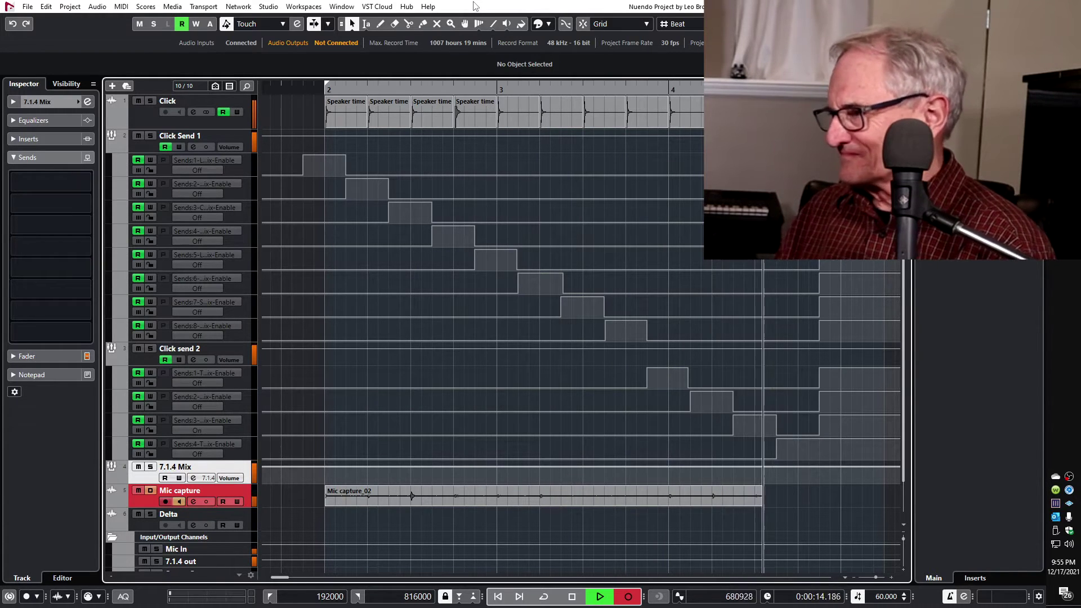
key("space")
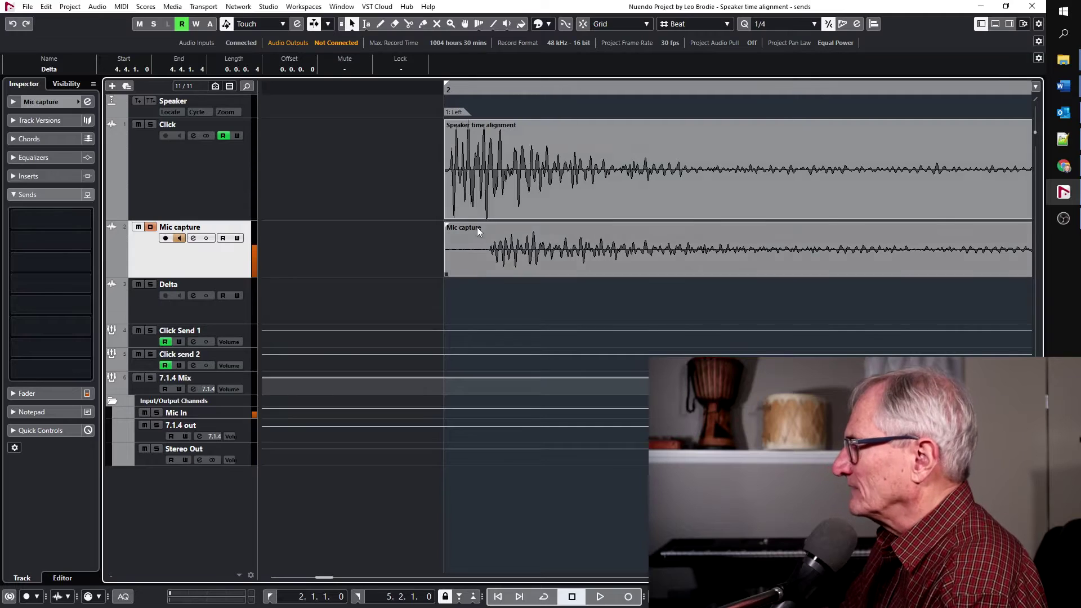
Draw an event on the Delta track from the start of the Left click to the onset of its microphone capture.
left_click(455, 157)
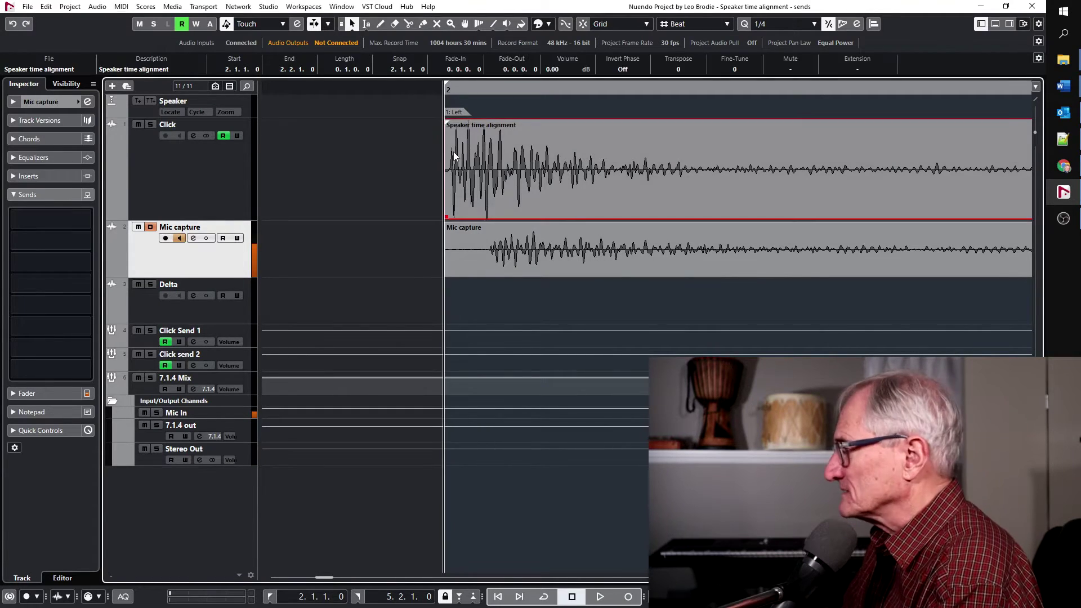
left_click(445, 251)
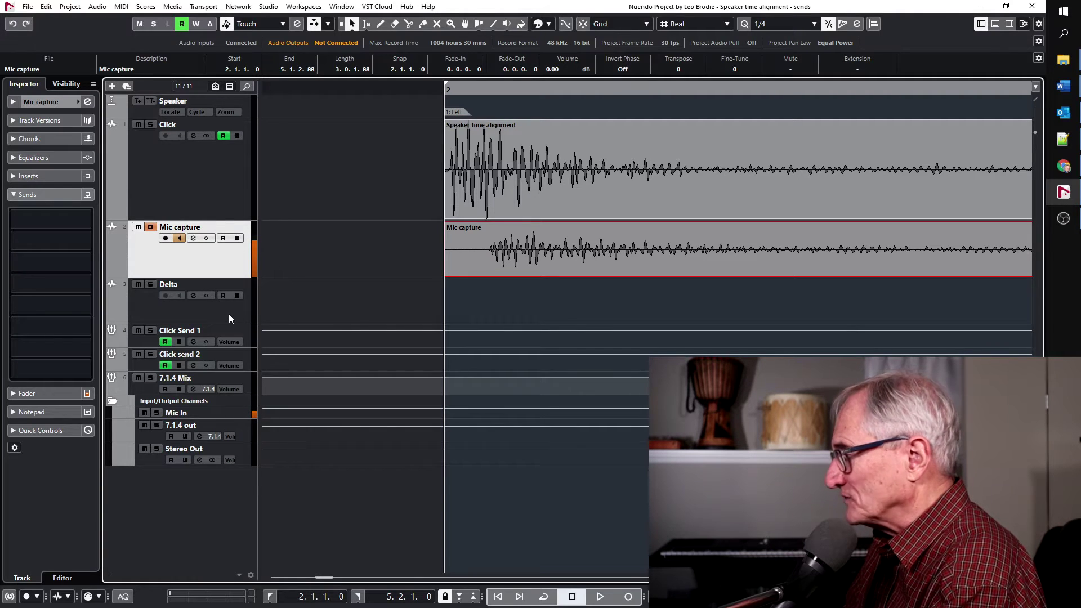
left_click(380, 23)
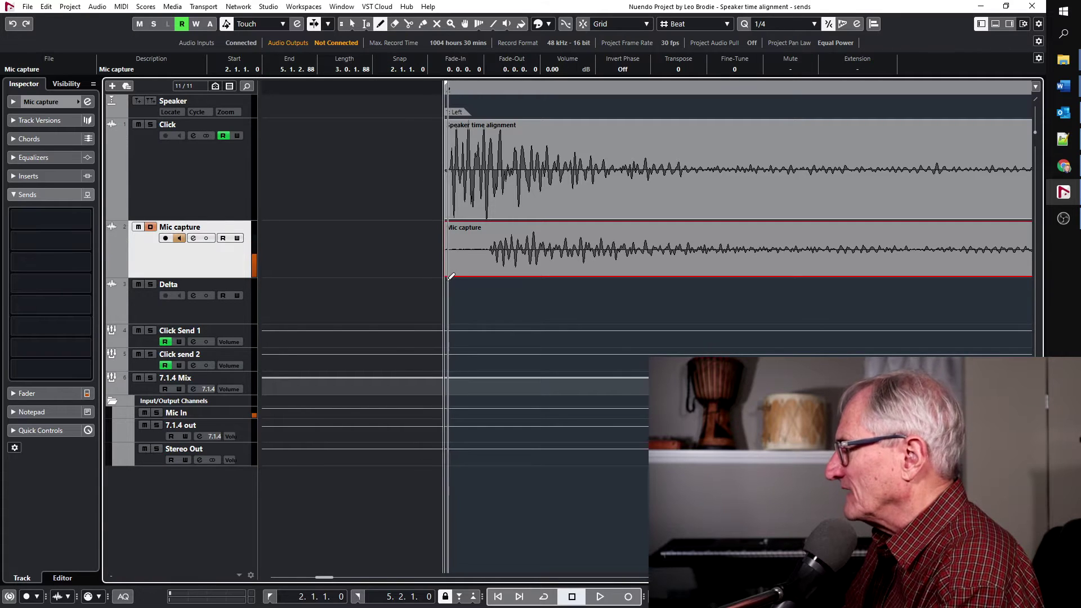
left_click_drag(446, 281, 496, 330)
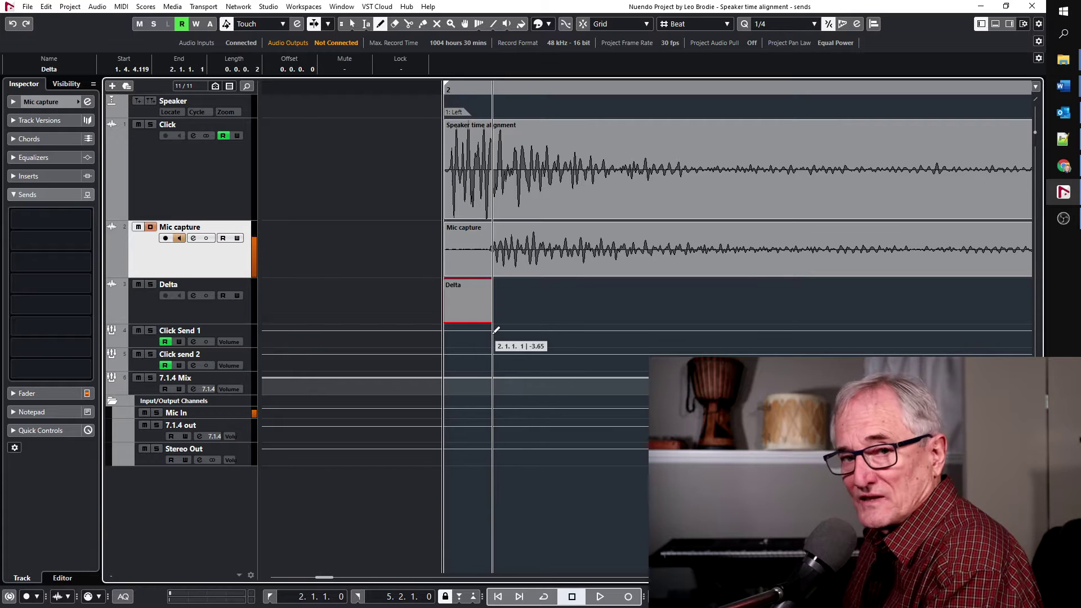
left_click_drag(496, 330, 501, 327)
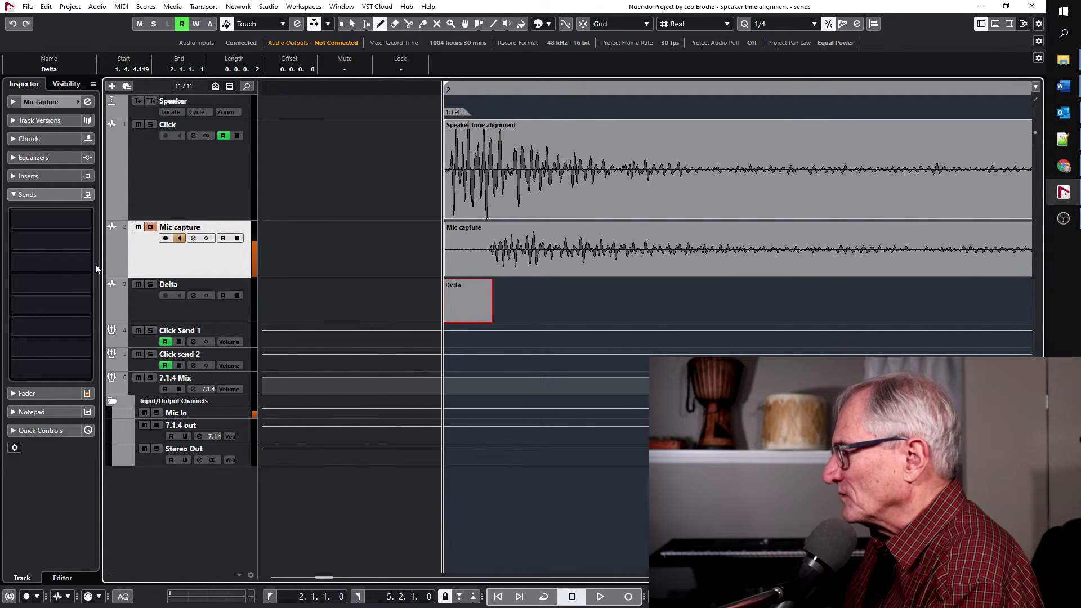
Open the MixerDelay insert of the 7.1.4 out channel to view its delay settings.
left_click(197, 431)
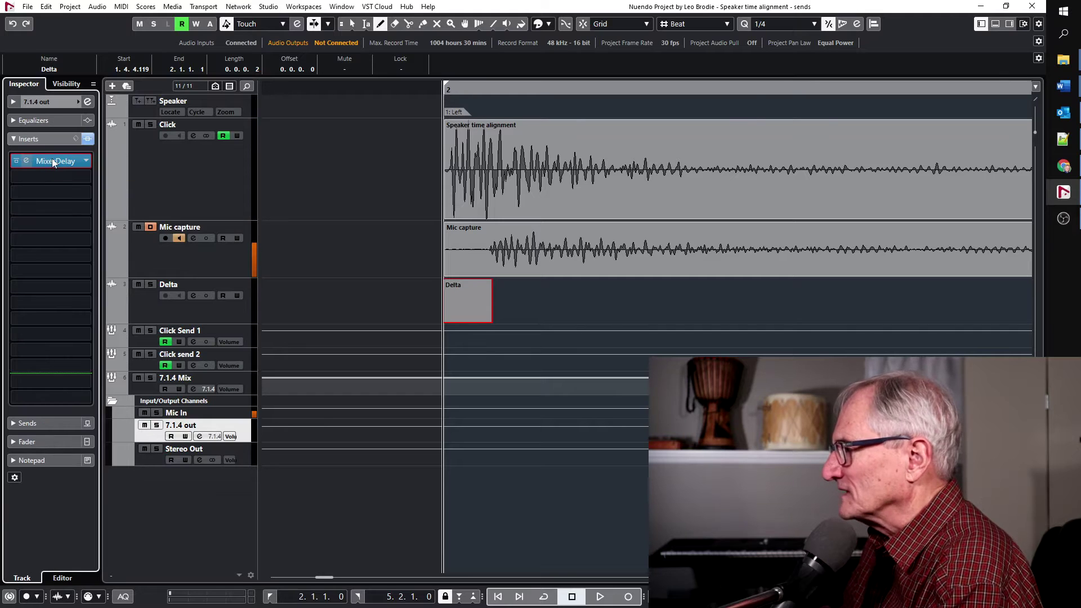
left_click(54, 162)
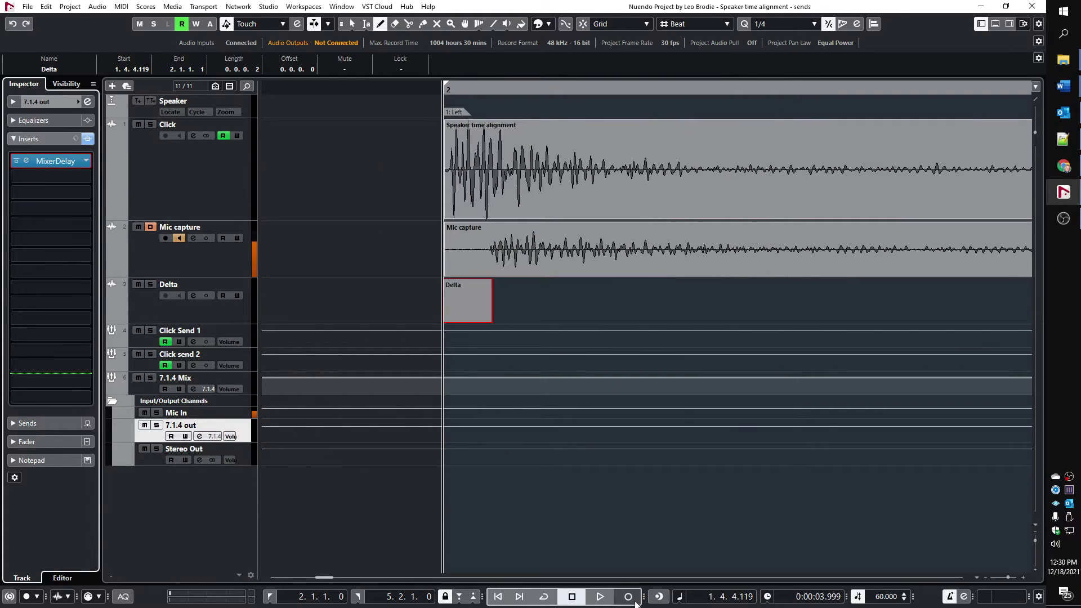
Try Seconds as the primary time format, set it to Samples, and return to the object selection tool.
left_click(679, 600)
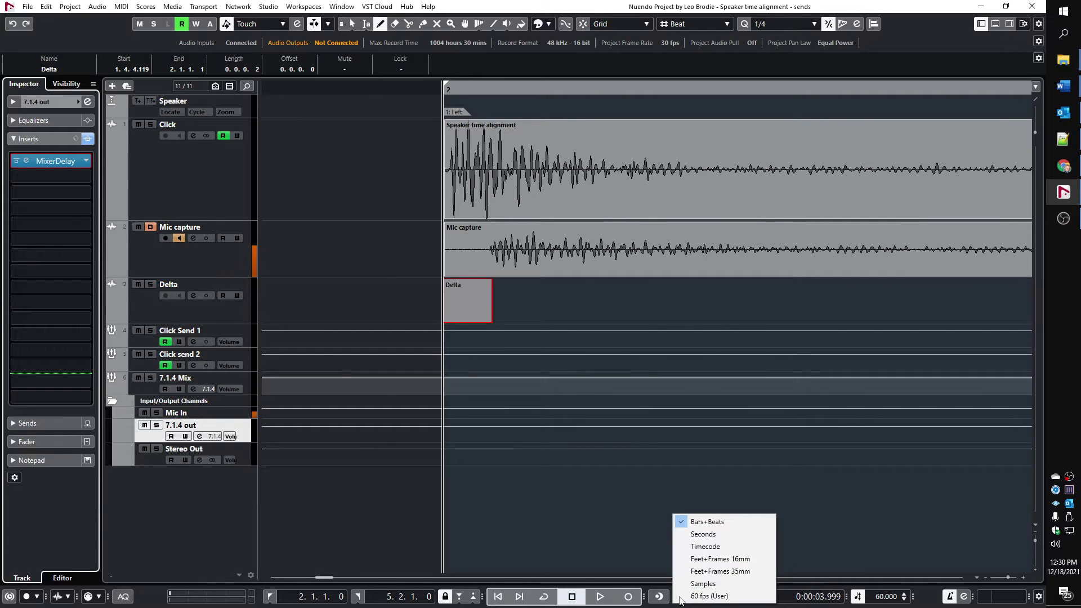
left_click(703, 538)
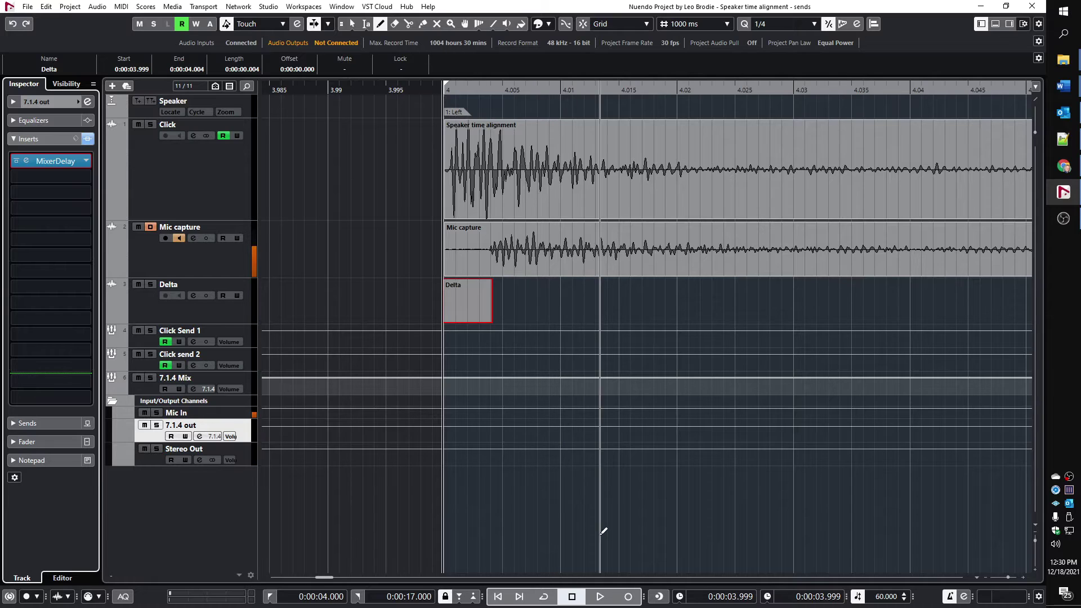
left_click(678, 599)
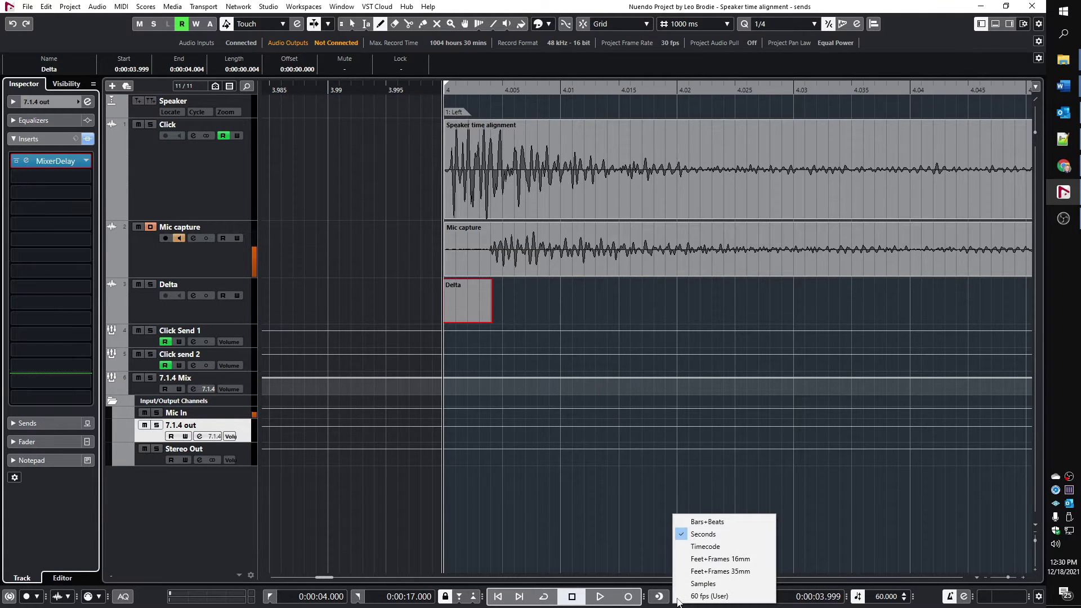
left_click(685, 584)
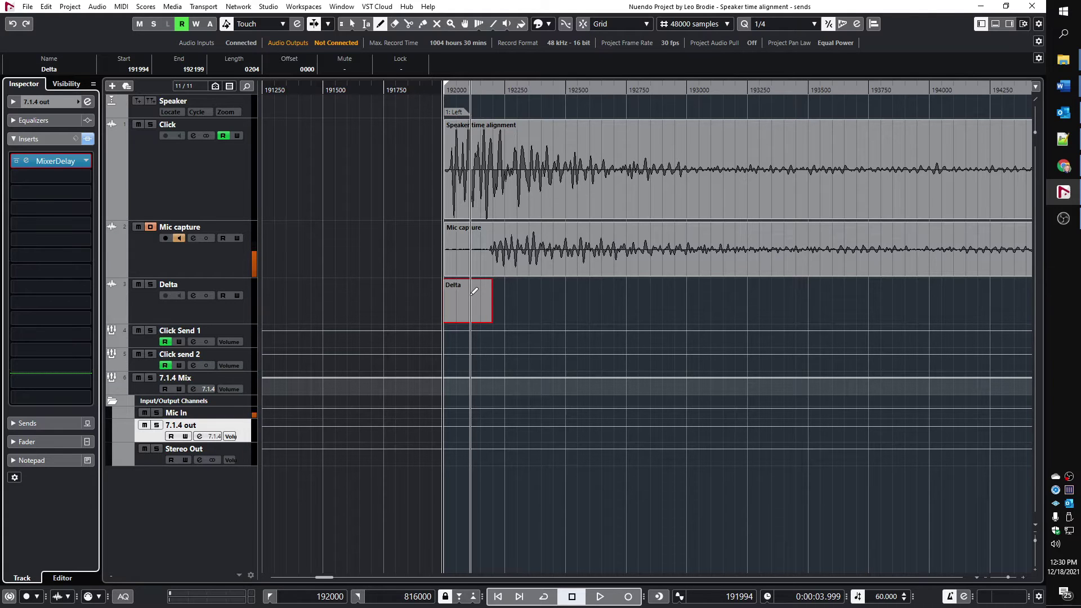
key("1")
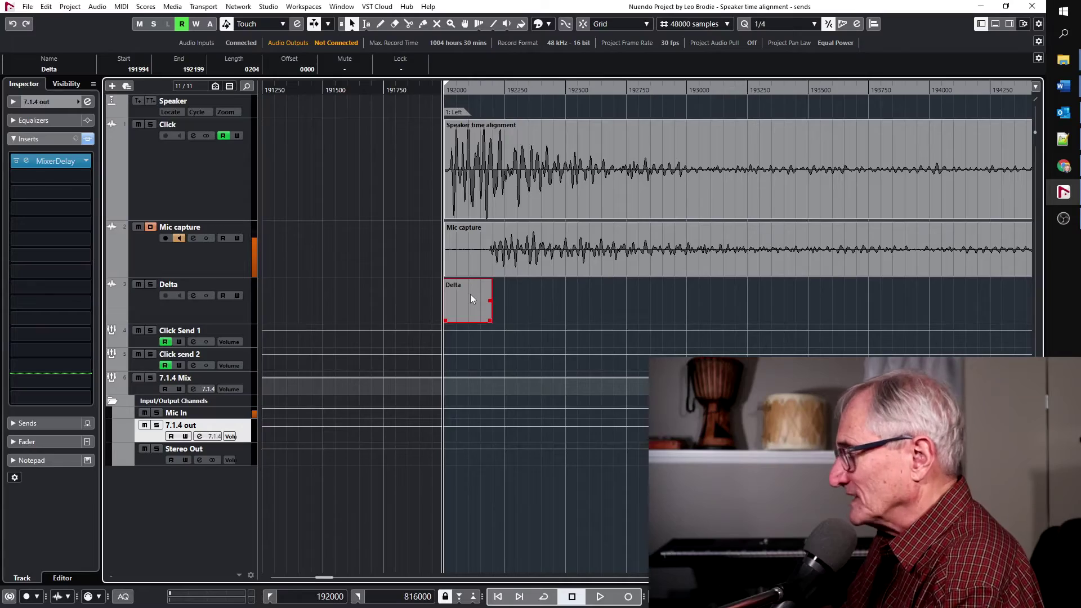
Draw a Delta event from the start of the Right click to the onset of its microphone capture.
scroll(545, 304, "down", 2)
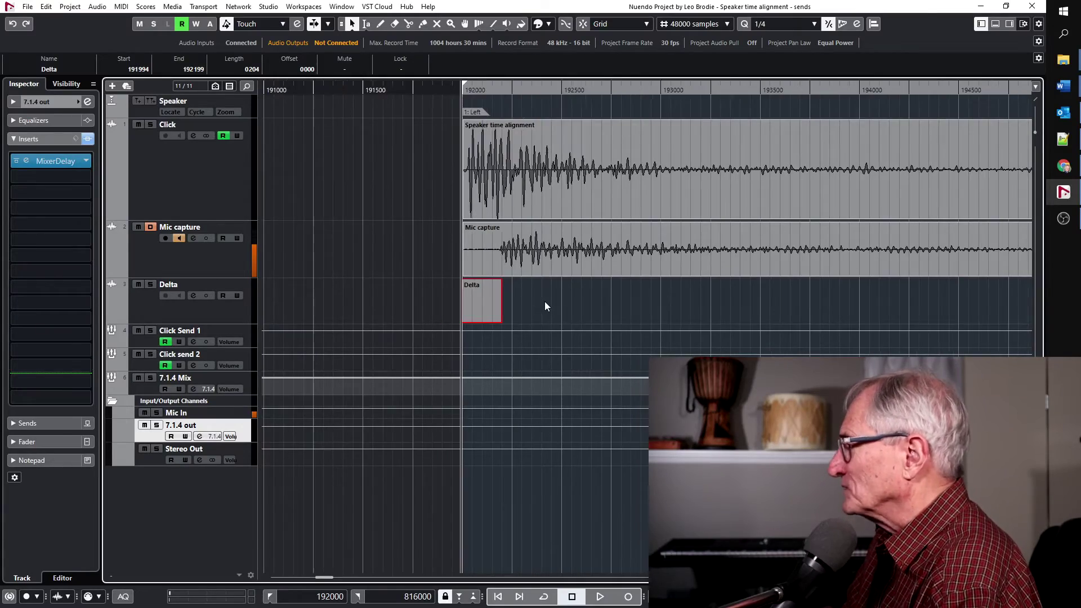
scroll(545, 304, "down", 8)
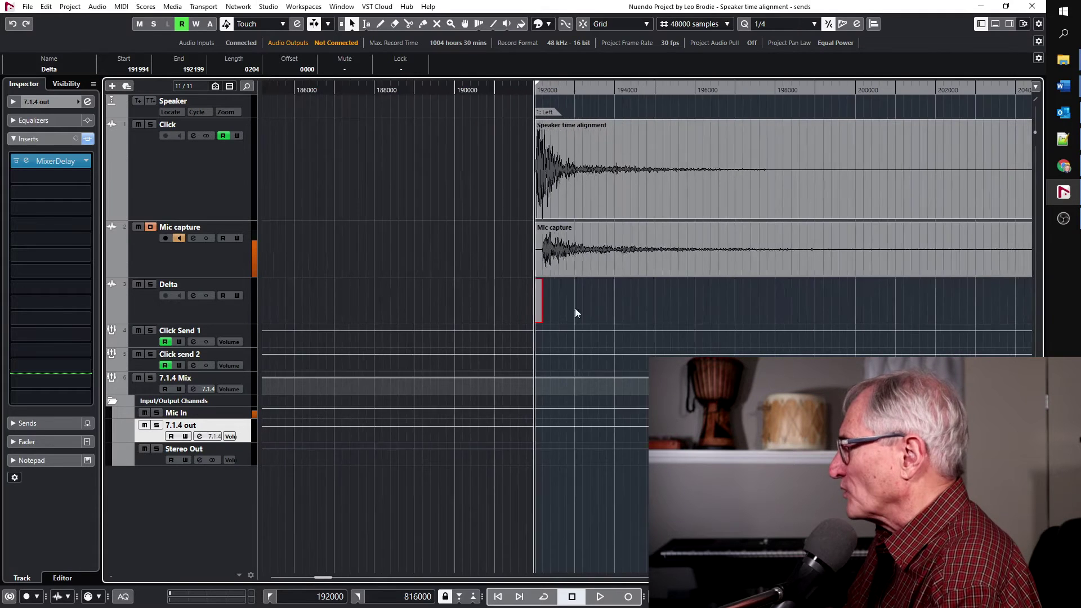
scroll(764, 340, "right", 4)
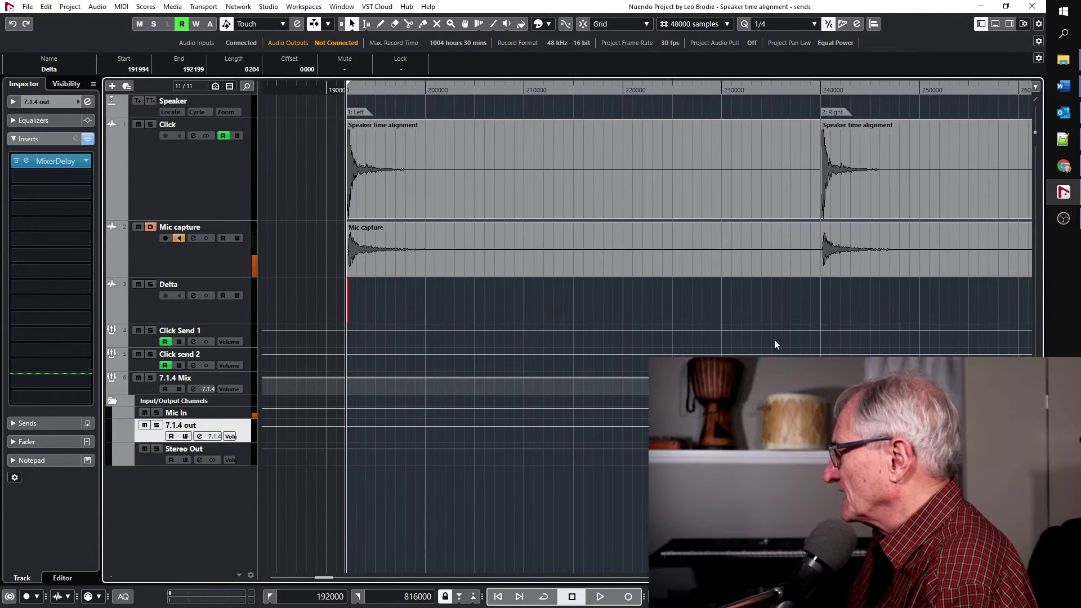
scroll(817, 322, "up", 1)
left_click(822, 319)
scroll(819, 319, "up", 7)
key("8")
mouse_move(691, 307)
left_mouse_down()
mouse_move(750, 297)
mouse_move(797, 306)
left_mouse_up()
Draw a Delta event about 177 samples long from the Center click's start to its microphone capture onset.
scroll(417, 364, "right", 5)
scroll(416, 365, "up", 2)
mouse_move(500, 304)
left_mouse_down()
mouse_move(633, 326)
mouse_move(642, 337)
left_mouse_up()
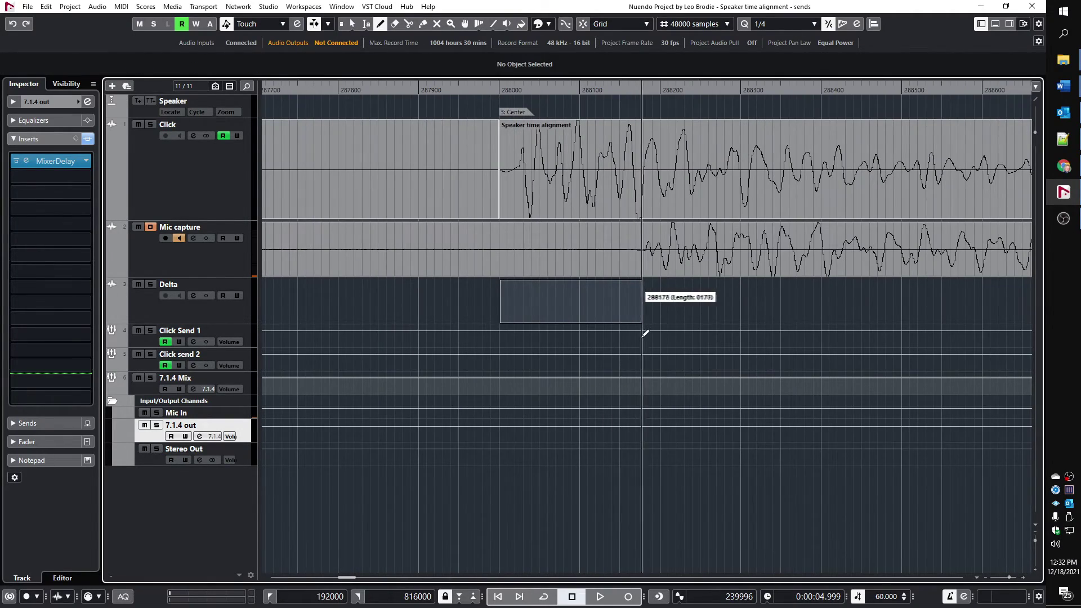
Draw a Delta event from the fourth channel's click near sample 336000 to the onset of its microphone capture.
scroll(395, 339, "down", 5)
scroll(396, 340, "down", 3)
scroll(755, 388, "up", 6)
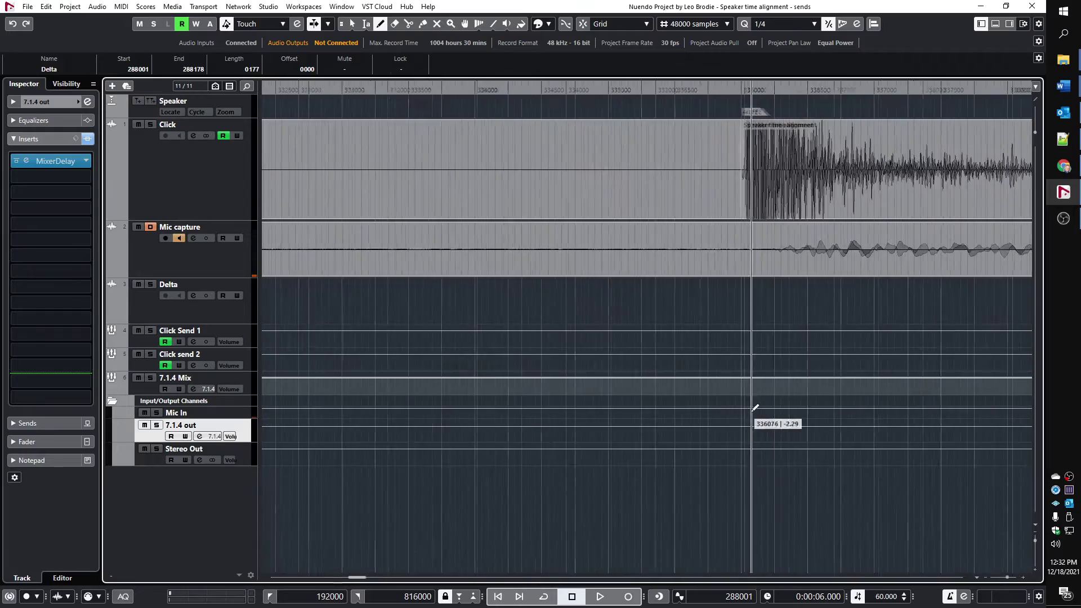
left_click_drag(648, 304, 798, 332)
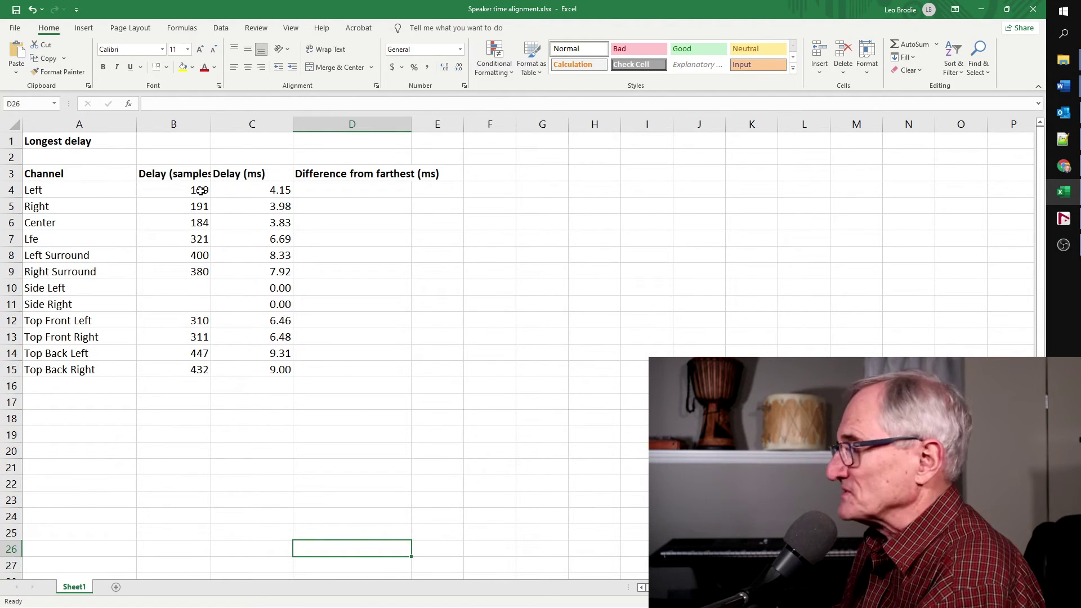
In the Excel speaker alignment sheet, check the Left and Top Back Left delays in milliseconds and enter 9.31 as the longest delay in B1.
left_click(286, 189)
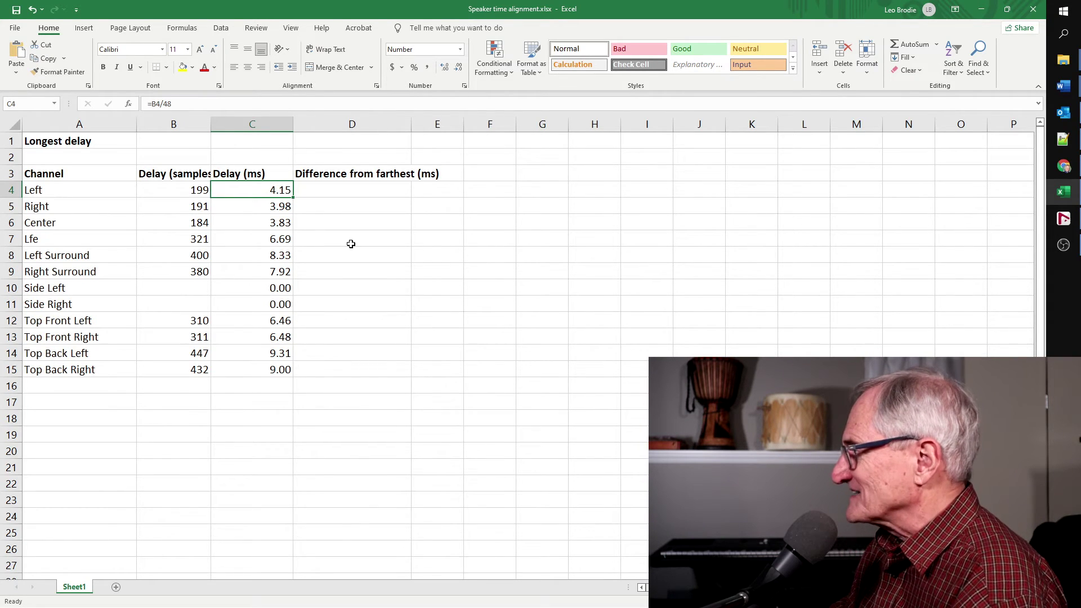
left_click(287, 354)
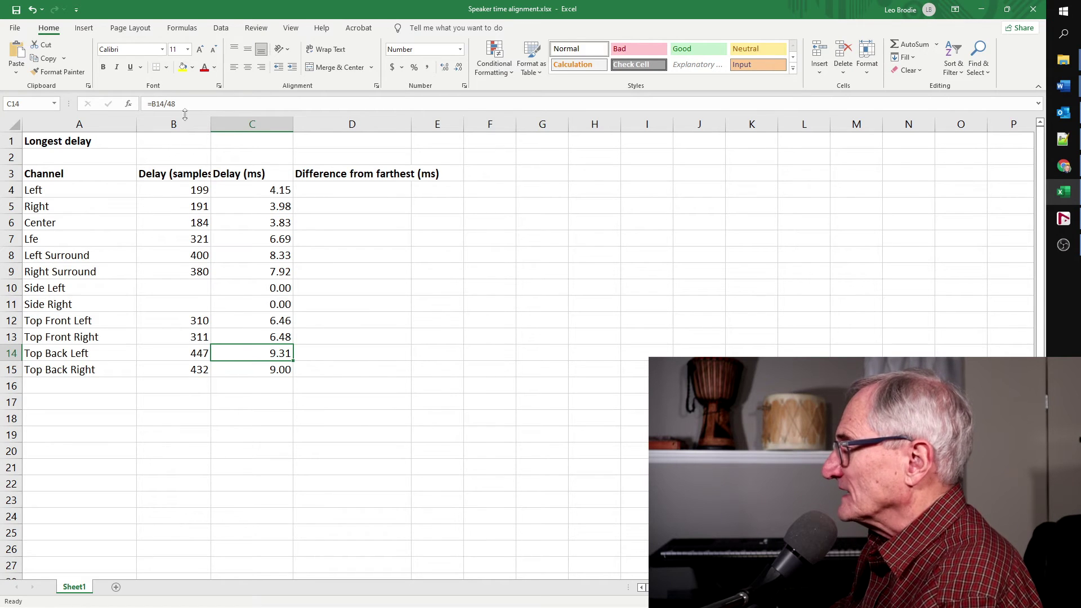
left_click(186, 141)
type("9.31")
key("Tab")
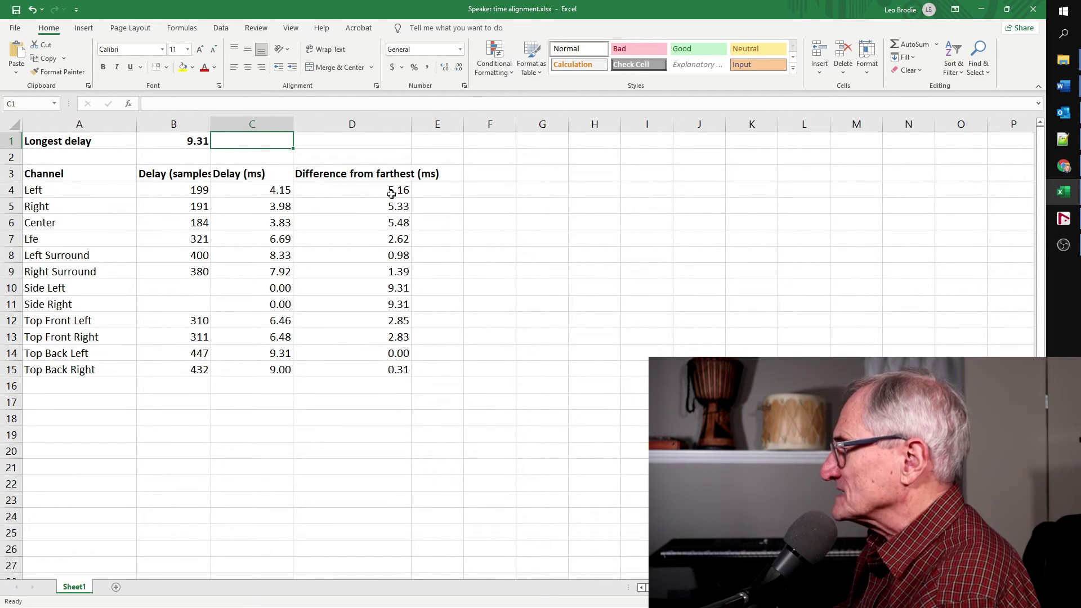
Examine the longest delay, the Left channel's millisecond formula, and the difference-from-farthest formulas for Left and Top Back Left.
left_click(202, 140)
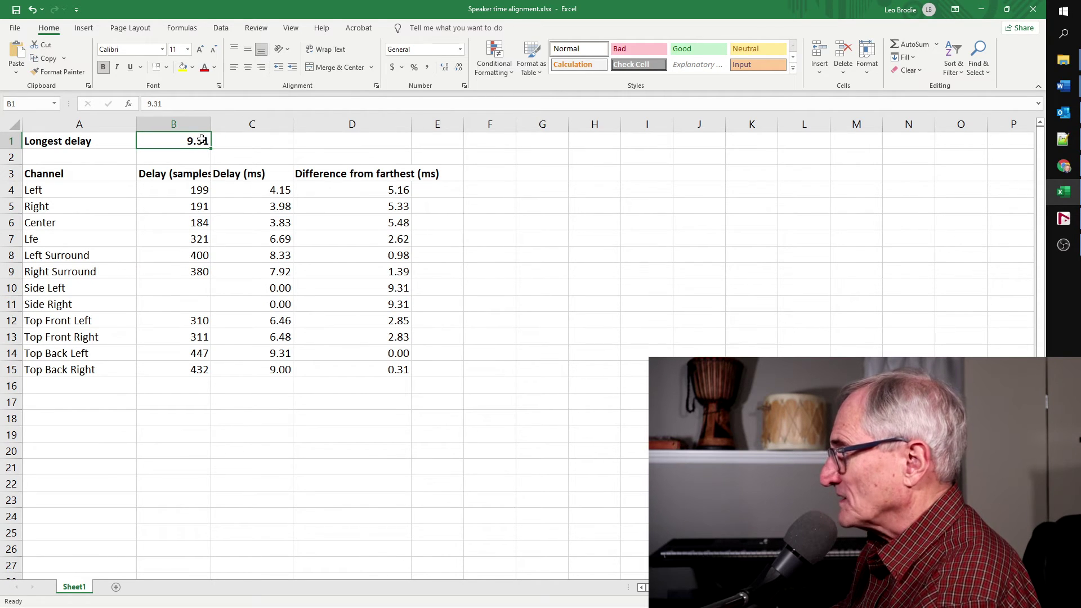
left_click(274, 190)
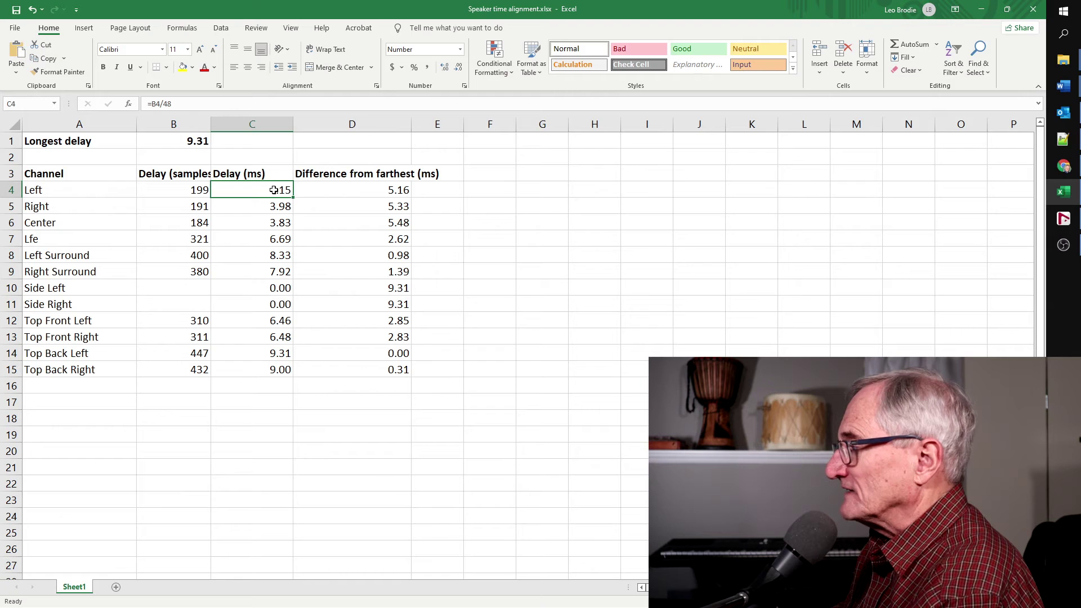
left_click(395, 190)
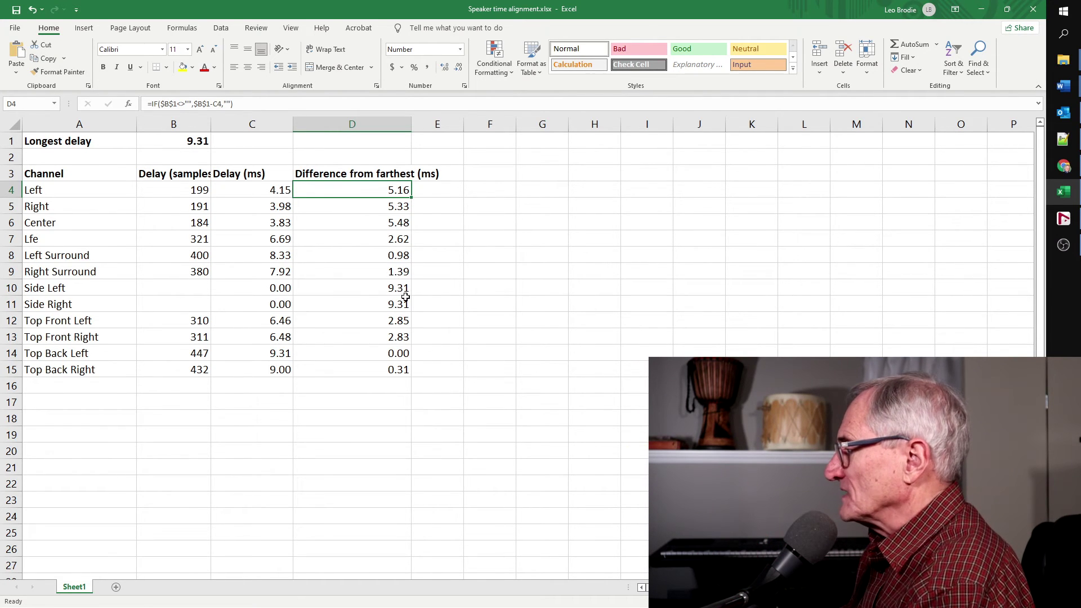
left_click(403, 354)
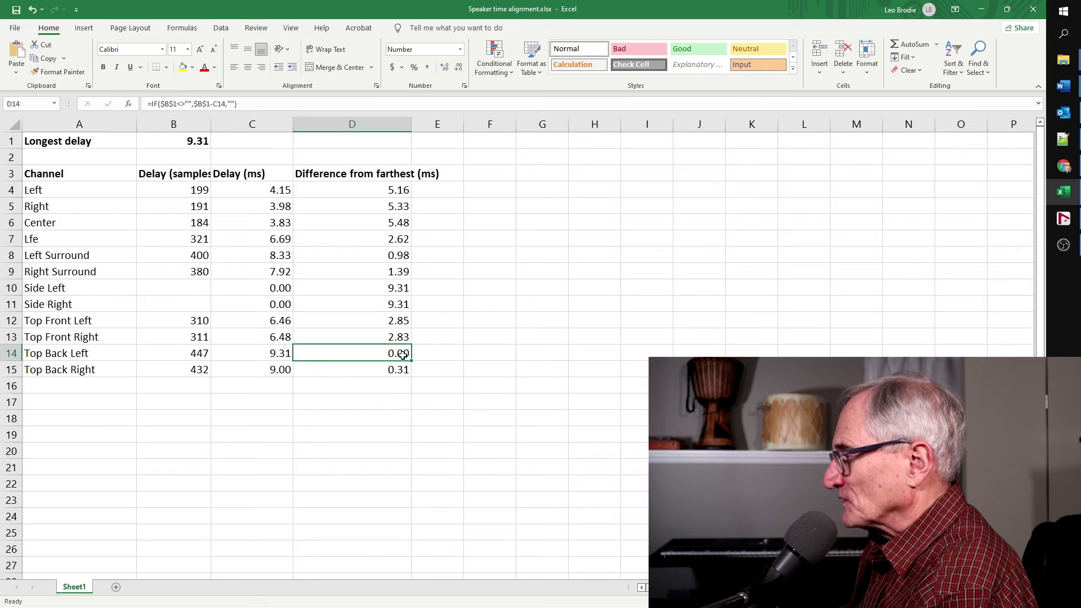